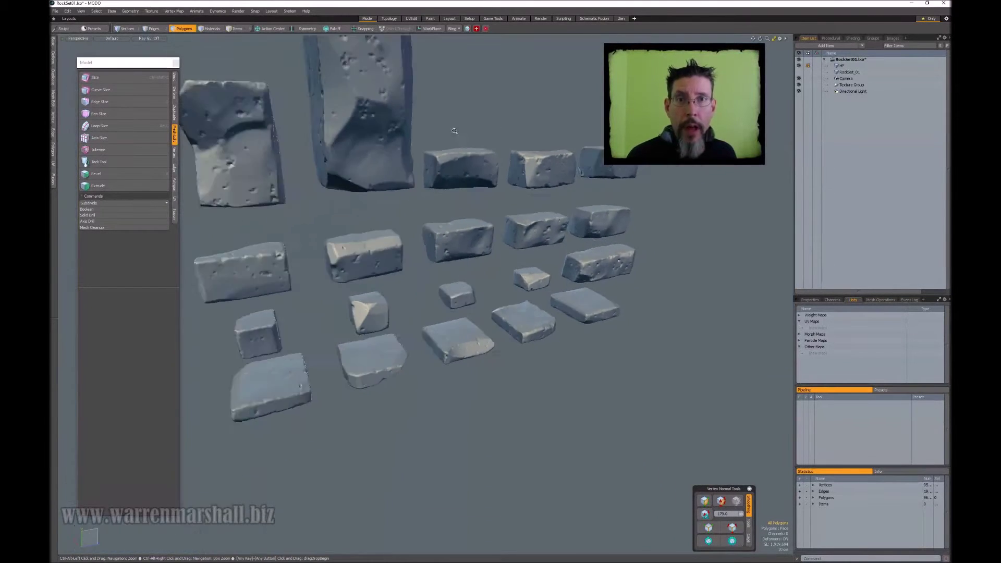
Step: Examine the sculpted rock set, and the dense high-poly flat slab on its own, from several angles and distances
left_click_drag(517, 159, 539, 162, "alt")
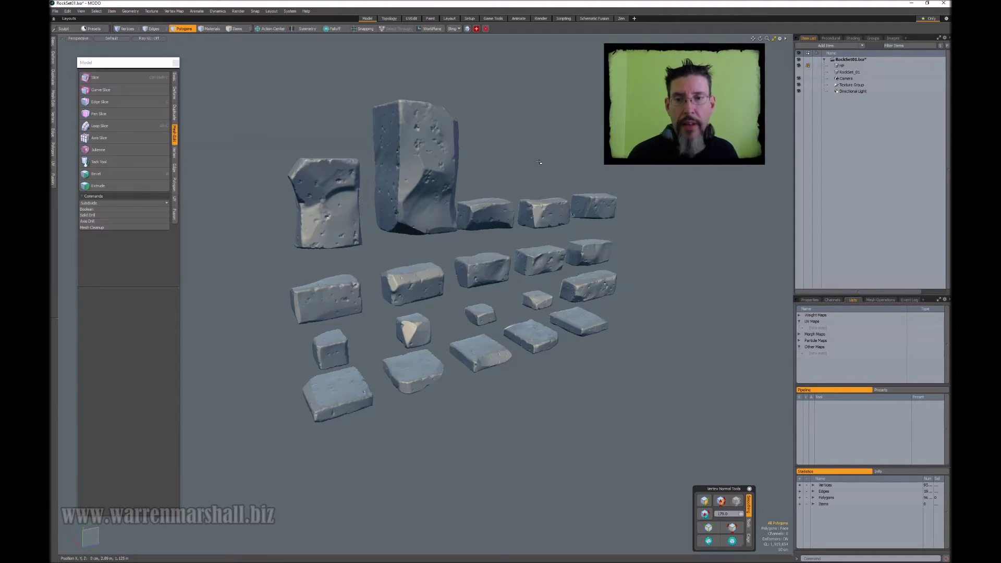
left_click_drag(539, 161, 683, 161, "alt")
left_click_drag(599, 344, 485, 296, "alt")
scroll(526, 353, "up", 5)
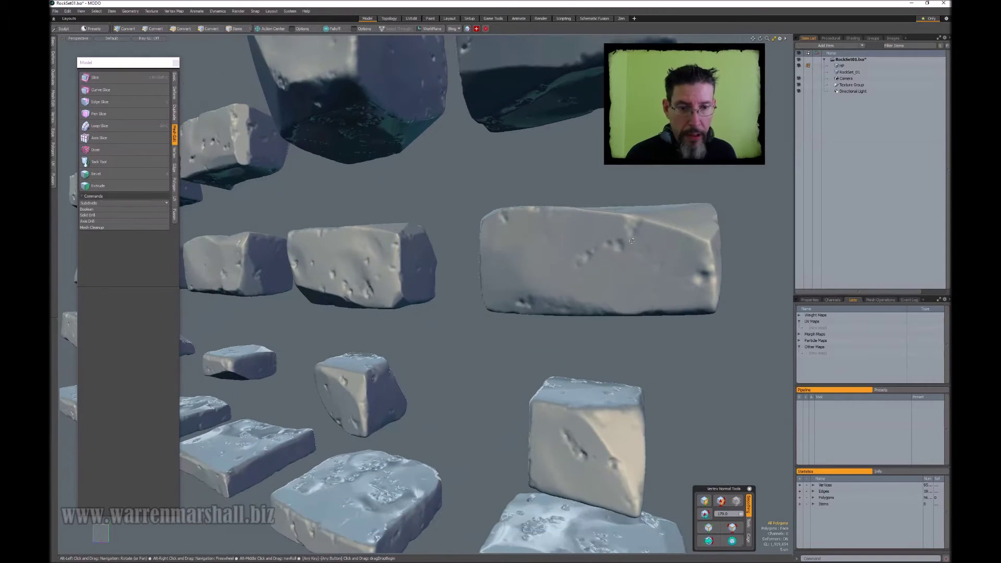
left_click_drag(632, 241, 515, 213, "alt")
scroll(516, 213, "down", 5)
left_click_drag(604, 139, 516, 144, "alt+shift")
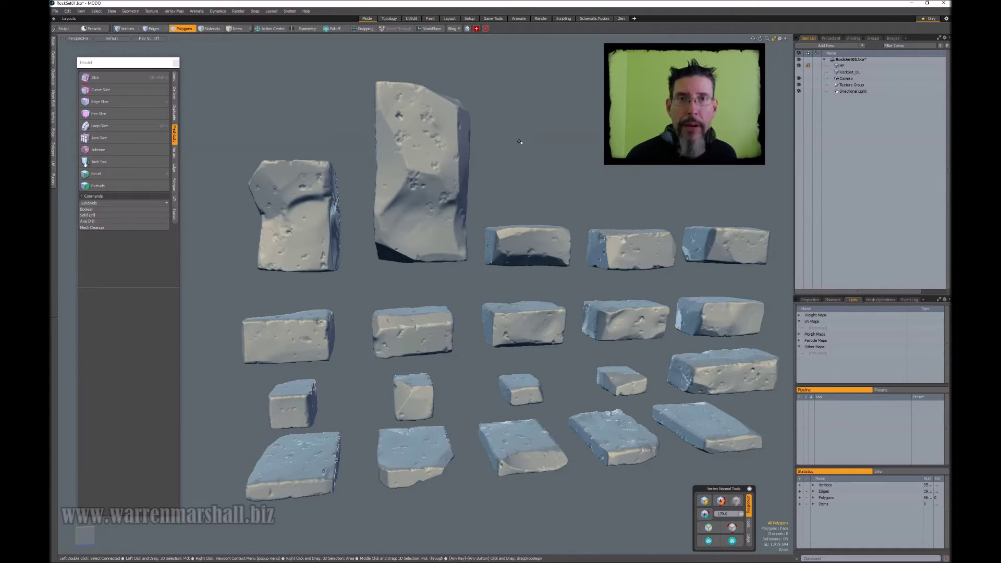
mouse_move(520, 142)
left_mouse_down("alt")
mouse_move(510, 177)
mouse_move(511, 147)
left_mouse_up("alt")
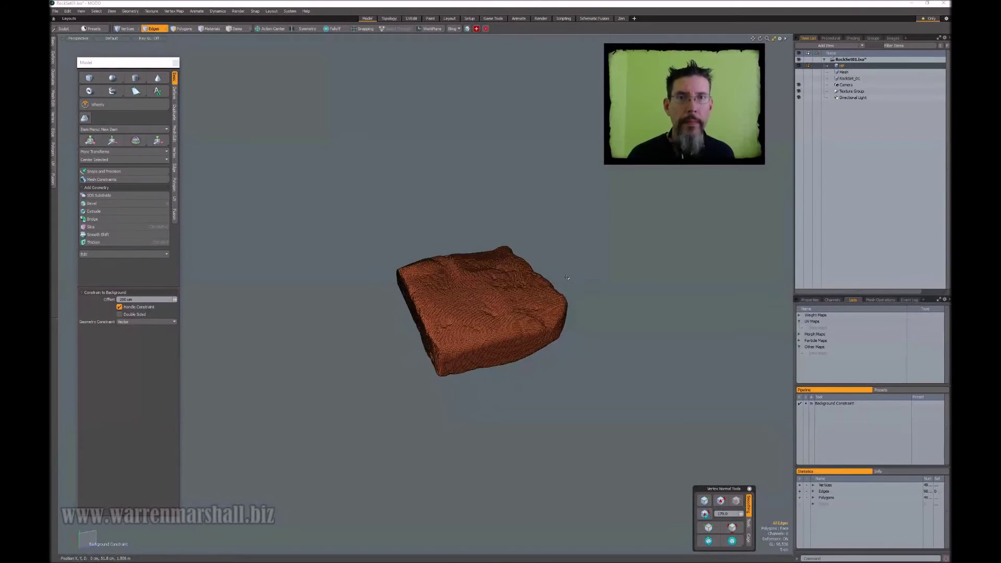
left_click_drag(578, 276, 624, 298, "alt")
scroll(592, 300, "up", 4)
scroll(593, 300, "down", 2)
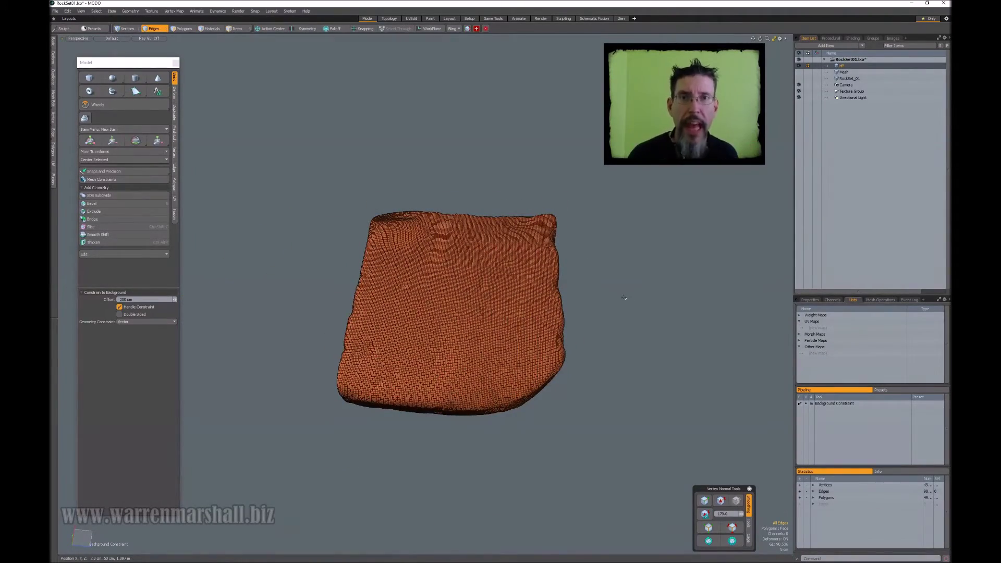
left_click_drag(624, 297, 455, 486, "alt")
left_click_drag(368, 459, 642, 238, "alt")
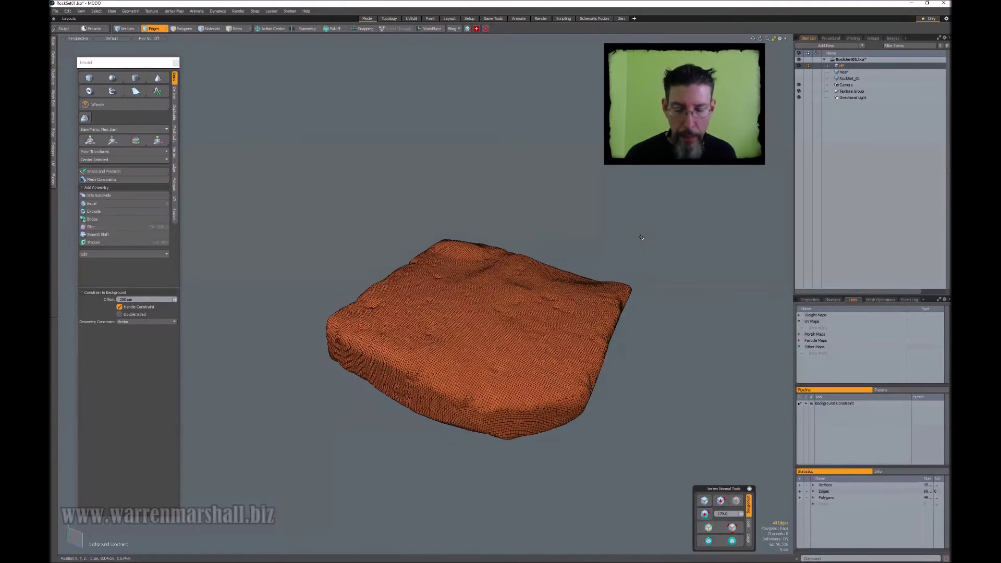
Step: Make the low-poly box Mesh active and loop-slice it with three evenly spaced cuts through its front top edge
left_click(845, 72)
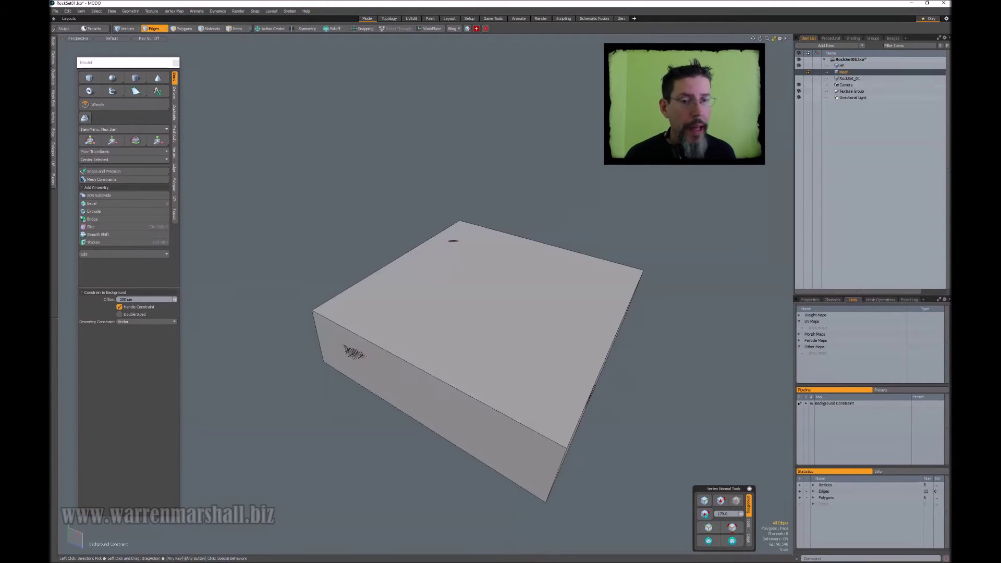
left_click_drag(434, 199, 471, 275, "alt")
scroll(473, 227, "down", 3)
left_click(493, 302)
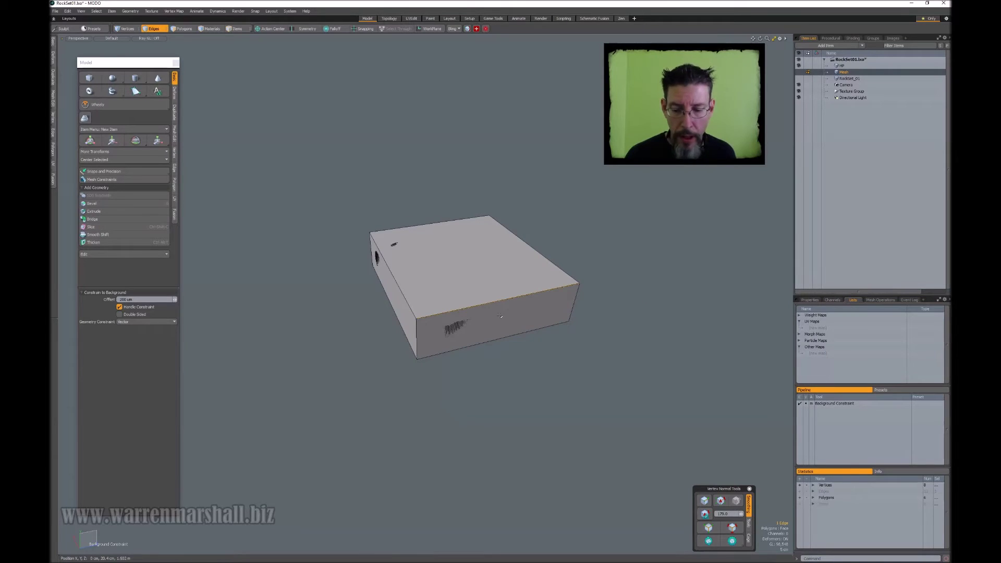
key("alt+c")
Step: Loop-slice the box with three evenly spaced cuts in the other direction and one cut around its mid-height
left_click(441, 282)
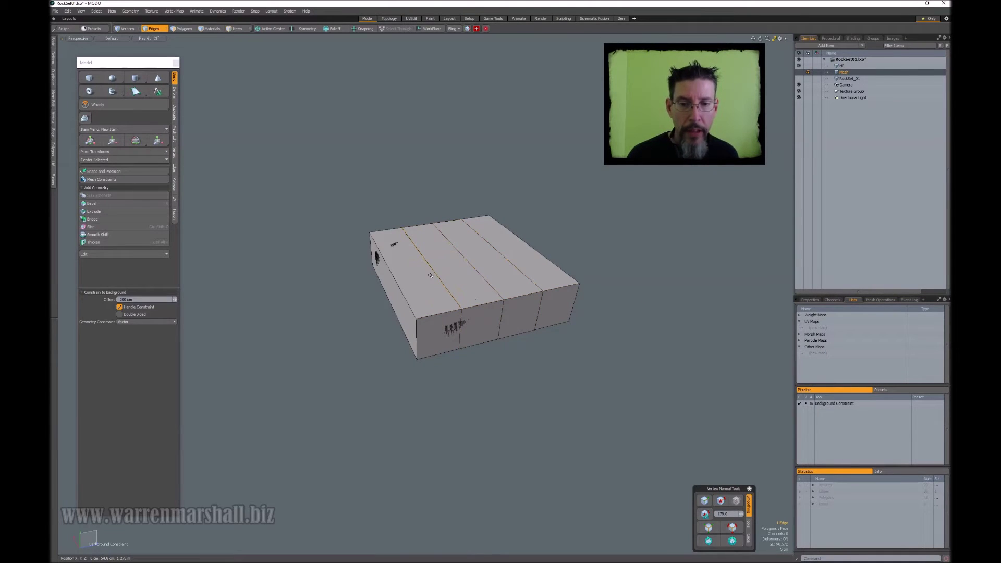
key("alt+c")
left_click(417, 336)
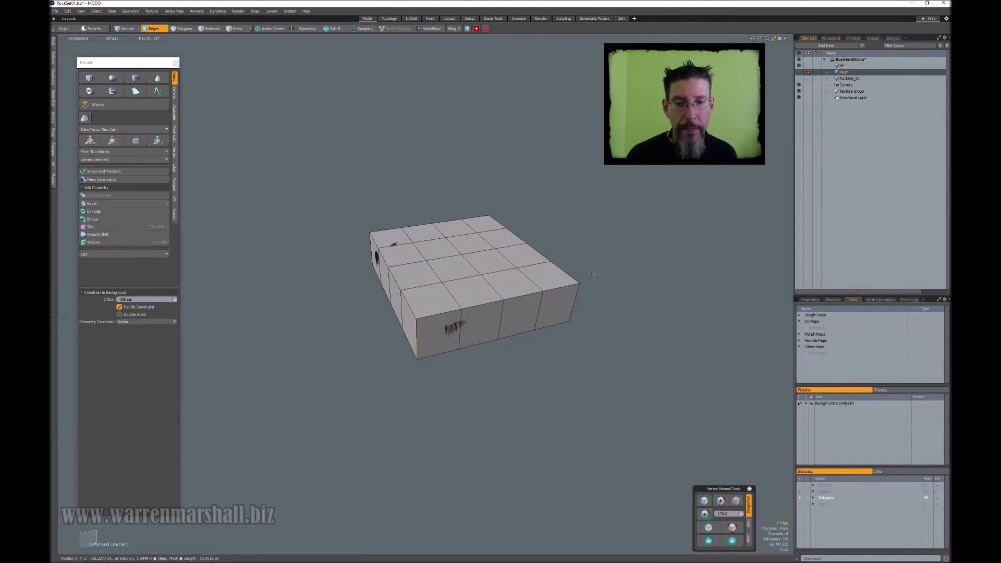
key("alt+c")
key("Escape")
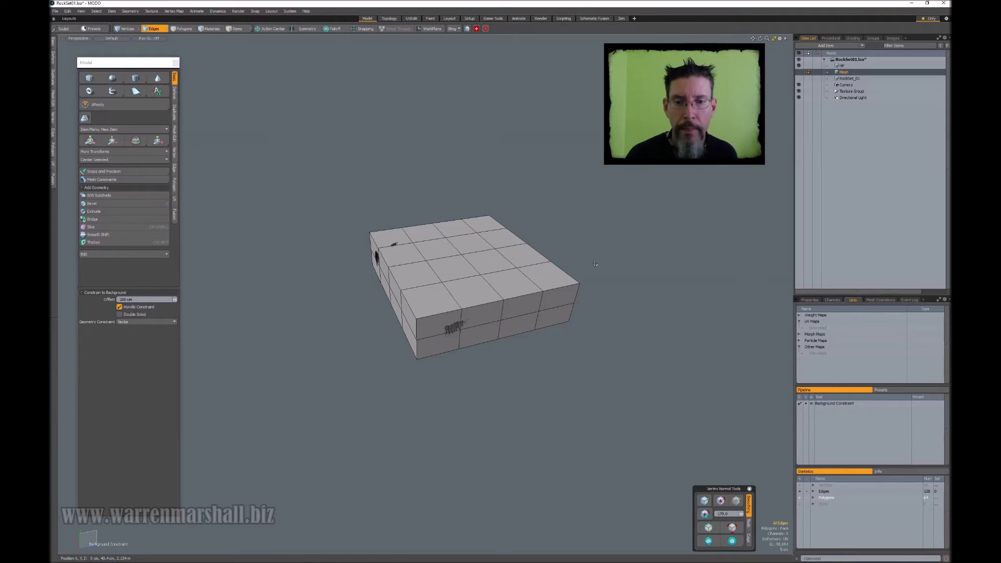
Step: Select all polygons of the sliced box, convert the selection to vertices and activate the Scale transform
key("3")
double_click(463, 268)
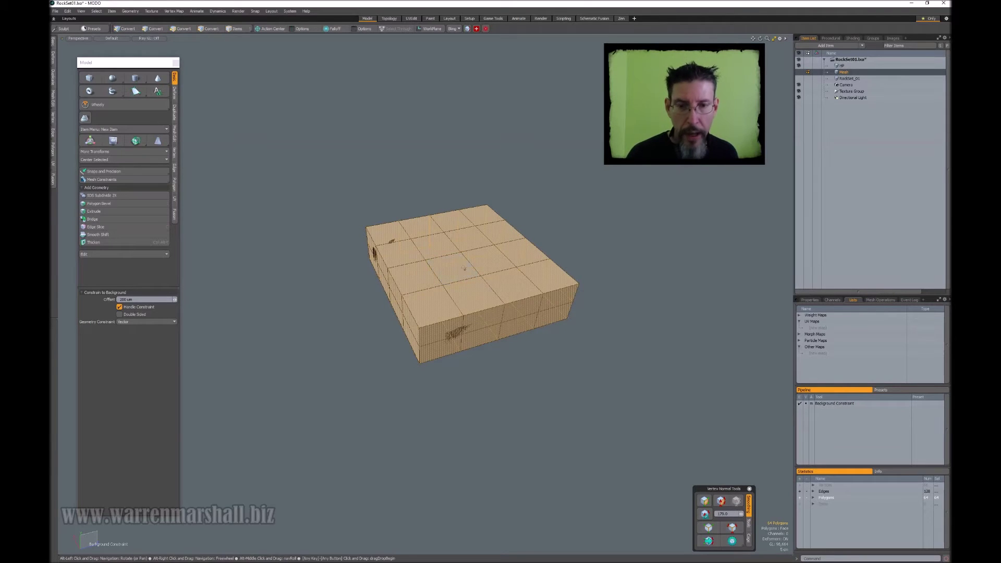
key("alt+1")
left_click_drag(593, 223, 597, 233, "alt")
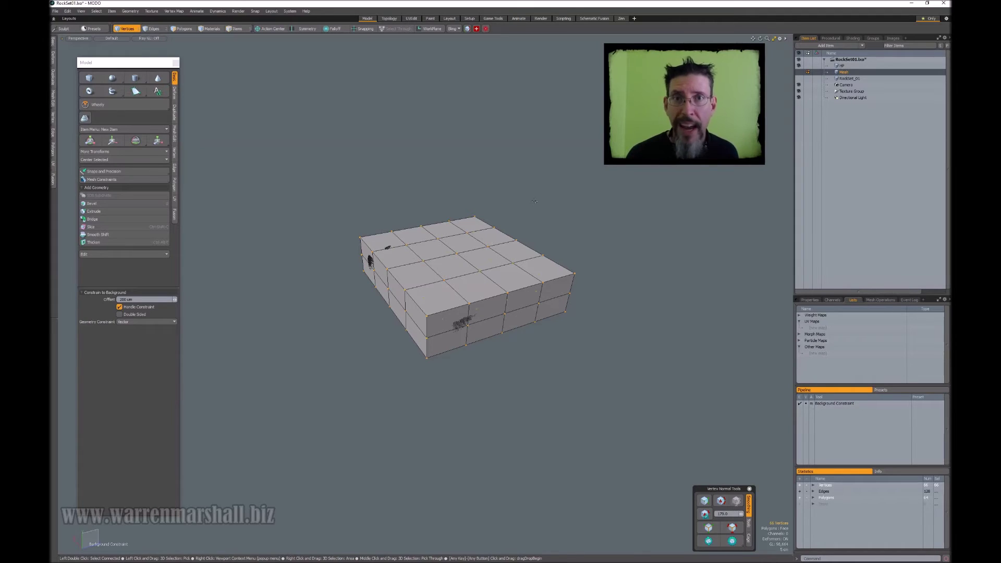
key("r")
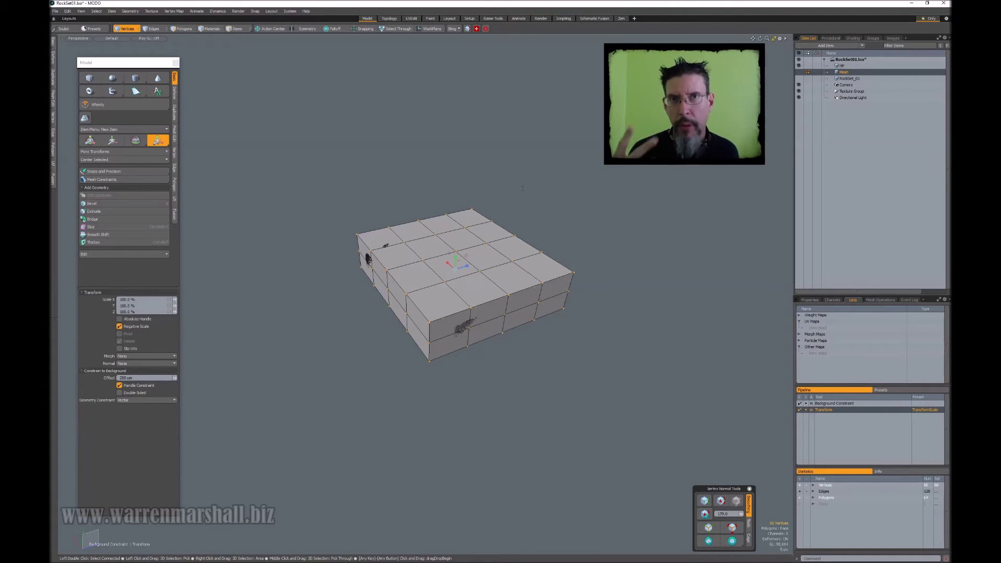
Step: Set the background mesh constraint's geometry constraint to Point to snap the box's vertices onto the high-poly slab, and drop the tool
left_click(110, 179)
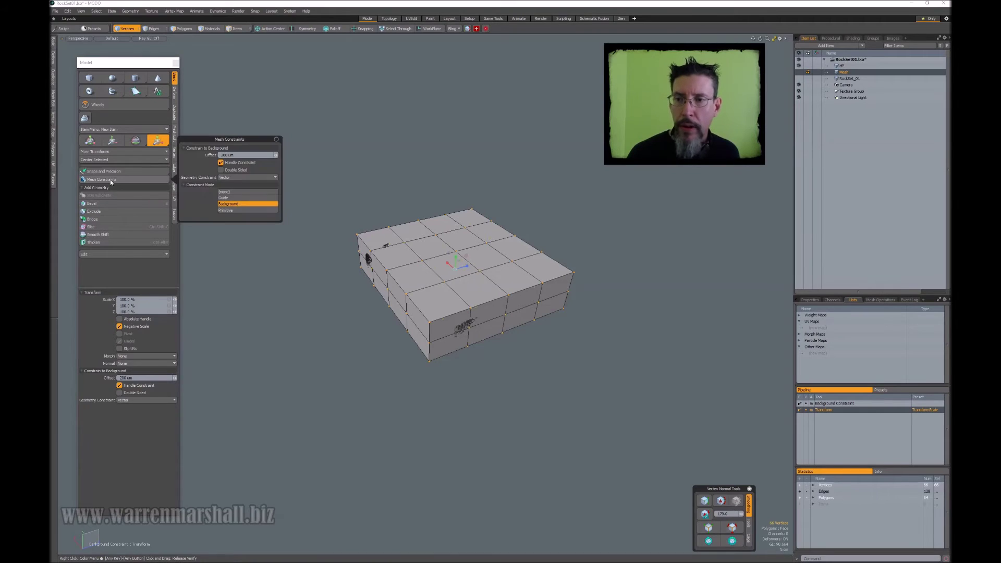
left_click(224, 192)
left_click(215, 167)
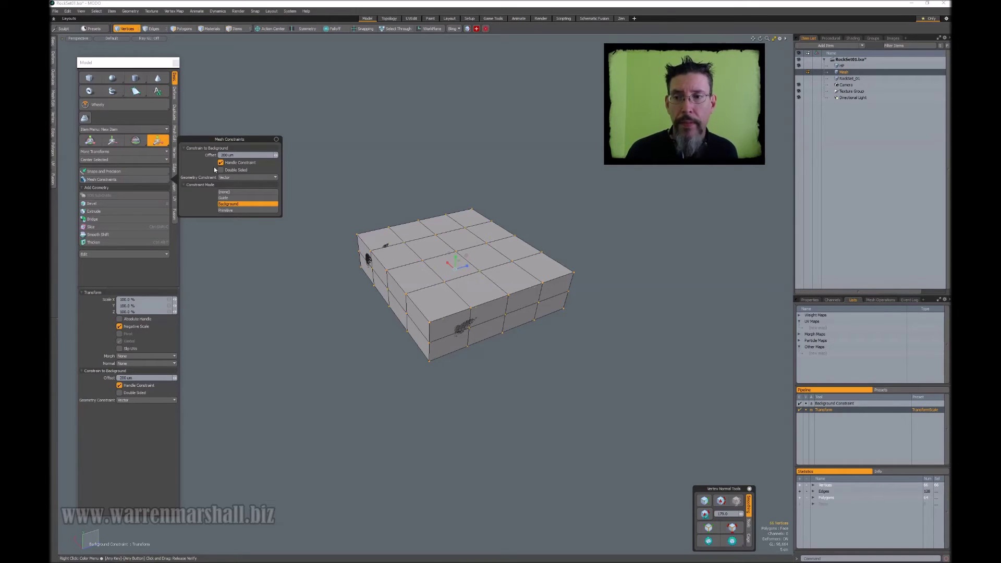
left_click(247, 179)
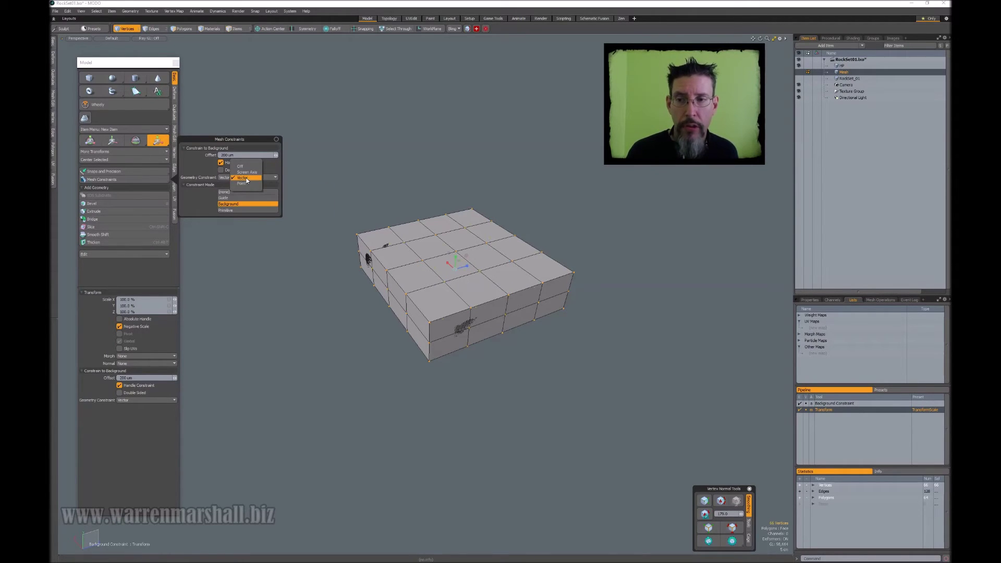
left_click(242, 184)
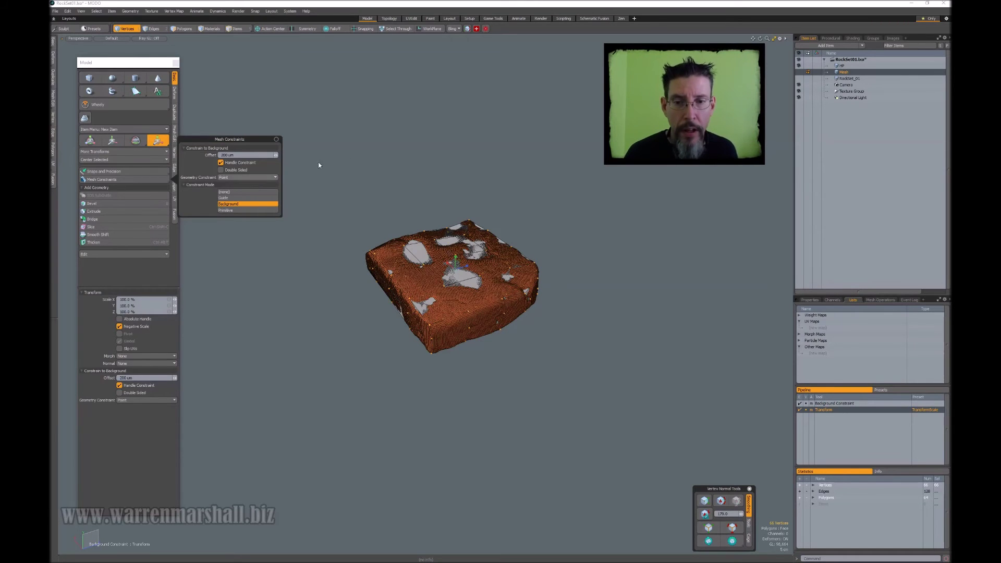
key("alt")
left_click_drag(428, 181, 509, 208, "alt")
key("q")
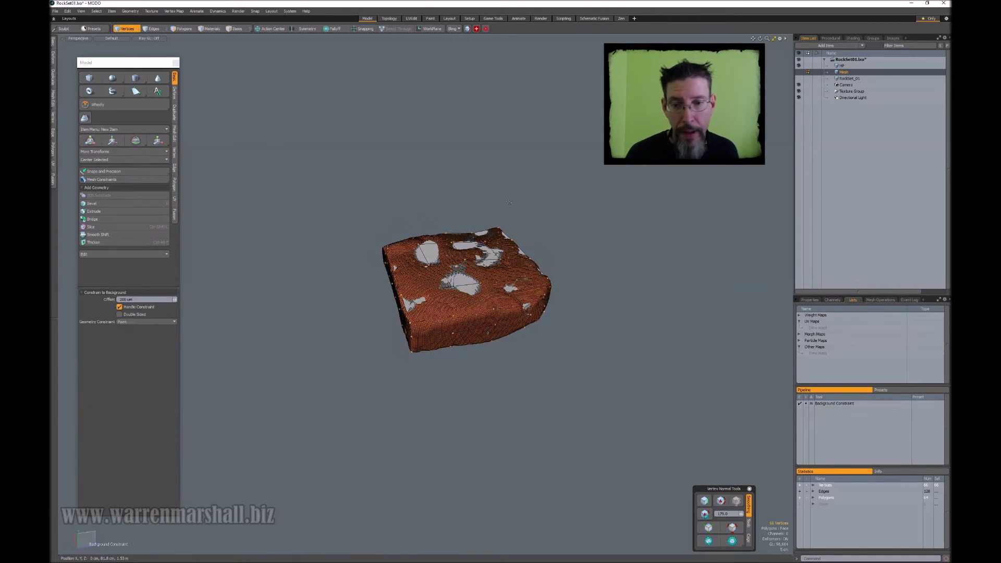
key("Escape")
Step: Try removing the middle edge loop that runs across the low-poly slab's top and sides
left_click_drag(628, 291, 515, 251, "alt")
left_click_drag(559, 251, 450, 296, "alt")
key("2")
double_click(452, 329)
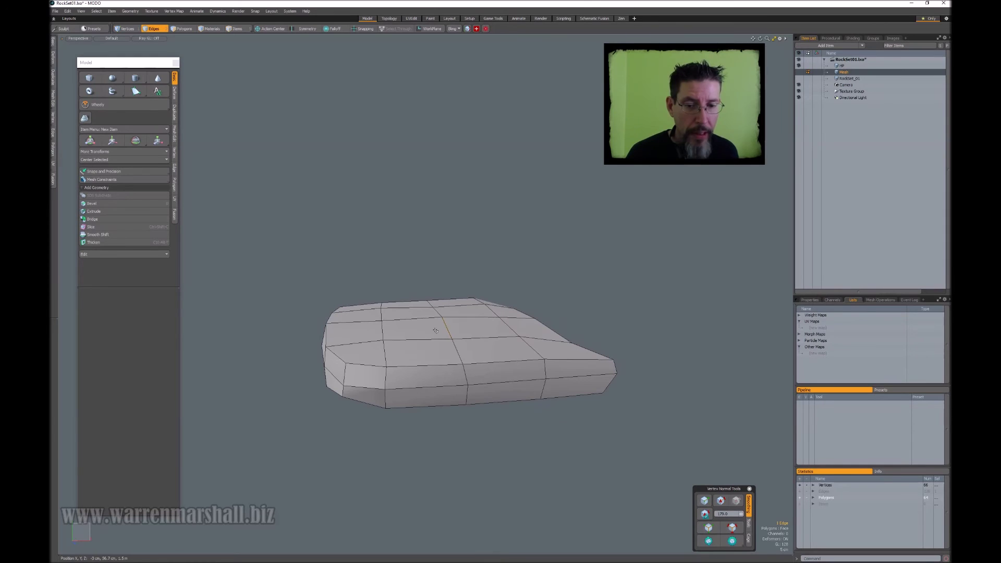
left_click_drag(486, 370, 501, 345, "alt")
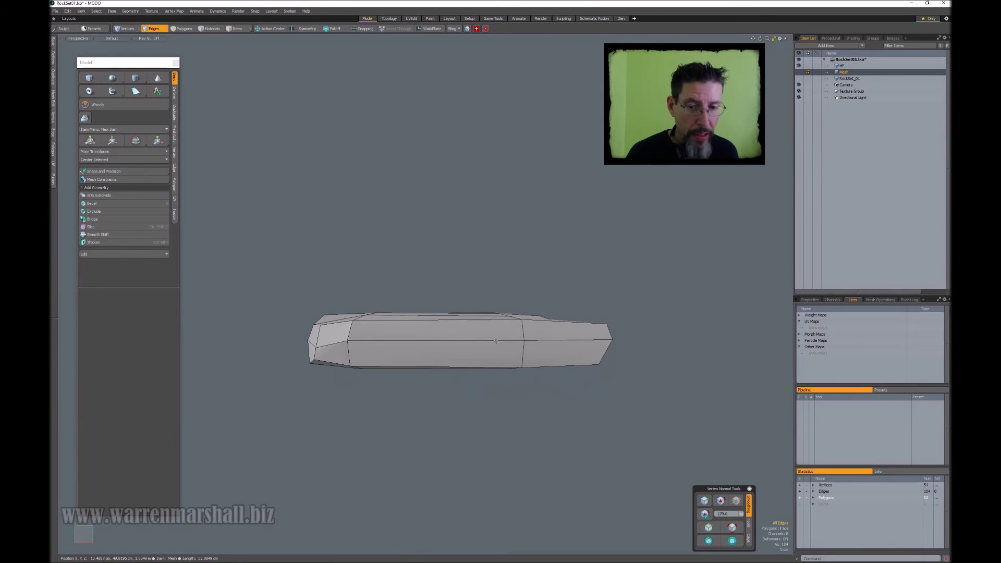
key("BackSpace")
left_click_drag(497, 340, 456, 350, "alt")
Step: Undo the edge loop removal and make the low-poly Mesh item visible again
key("ctrl+z")
key("ctrl+z")
key("ctrl+z")
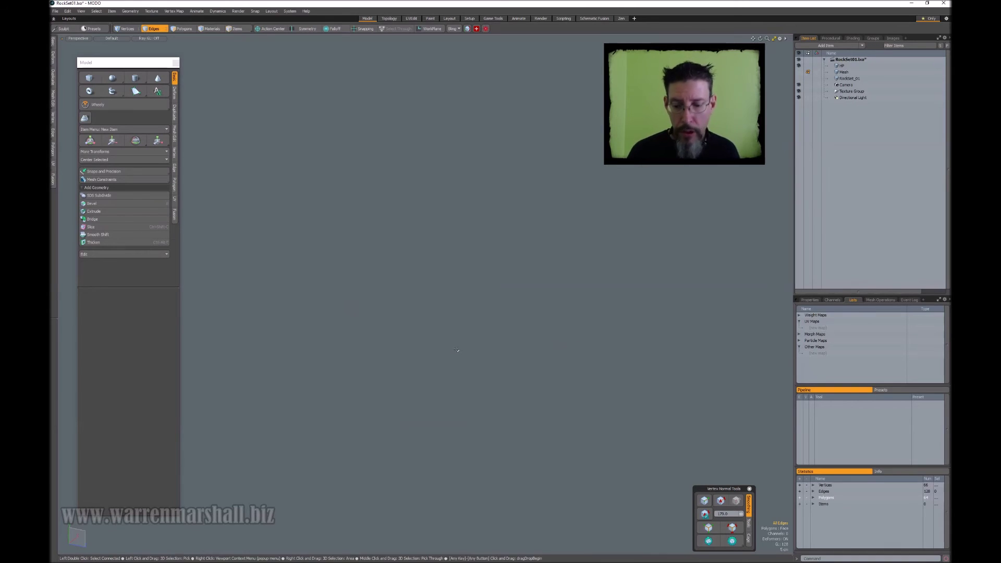
left_click(799, 72)
left_click_drag(570, 199, 561, 212, "alt")
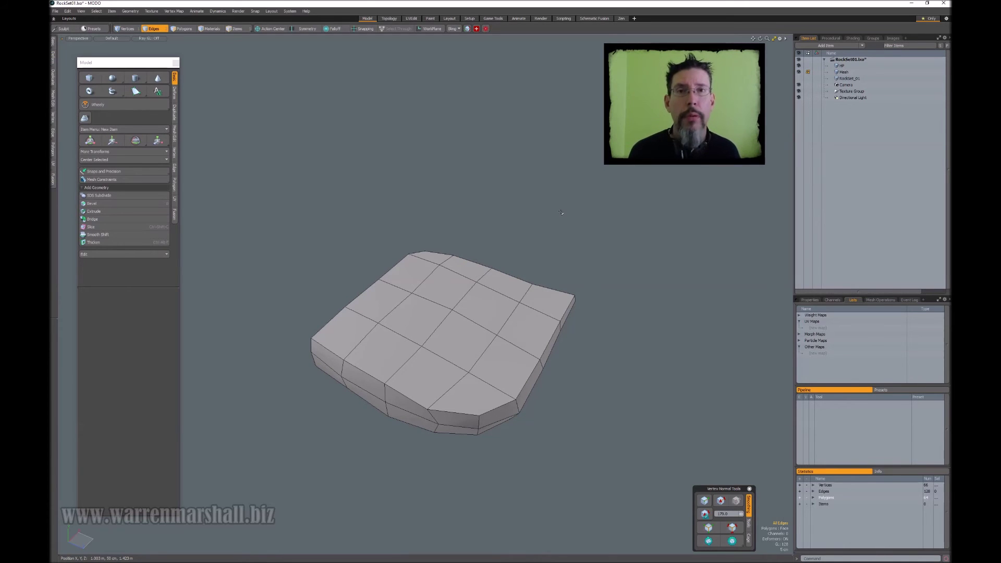
Step: Examine the low-poly slab's corner edges and compare its shape with the high-poly slab displayed over it
left_click_drag(560, 213, 474, 209, "alt")
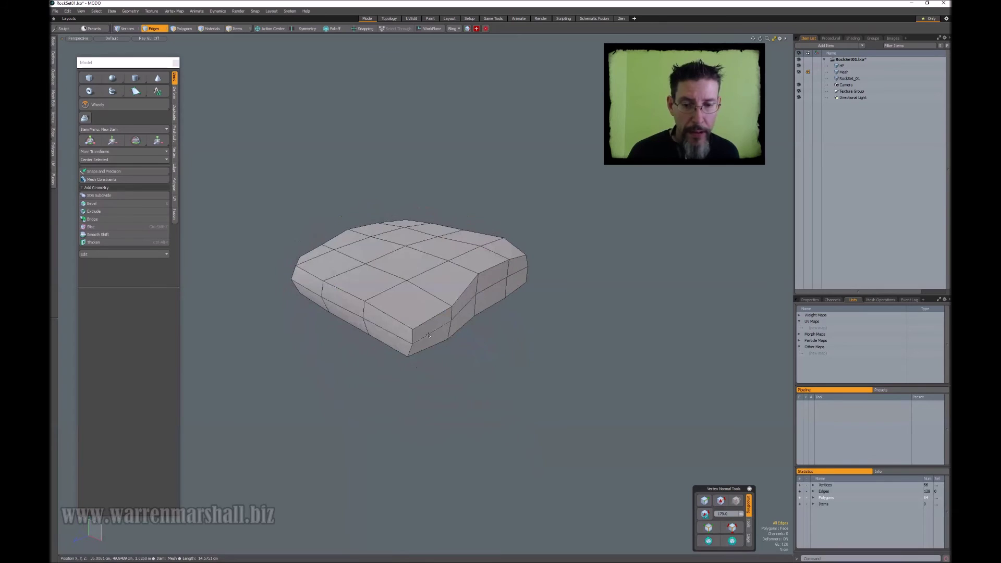
left_click(411, 337)
left_click(409, 350, "shift")
left_click_drag(449, 302, 558, 291, "alt")
scroll(496, 320, "up", 3)
left_click(497, 320)
scroll(559, 290, "down", 3)
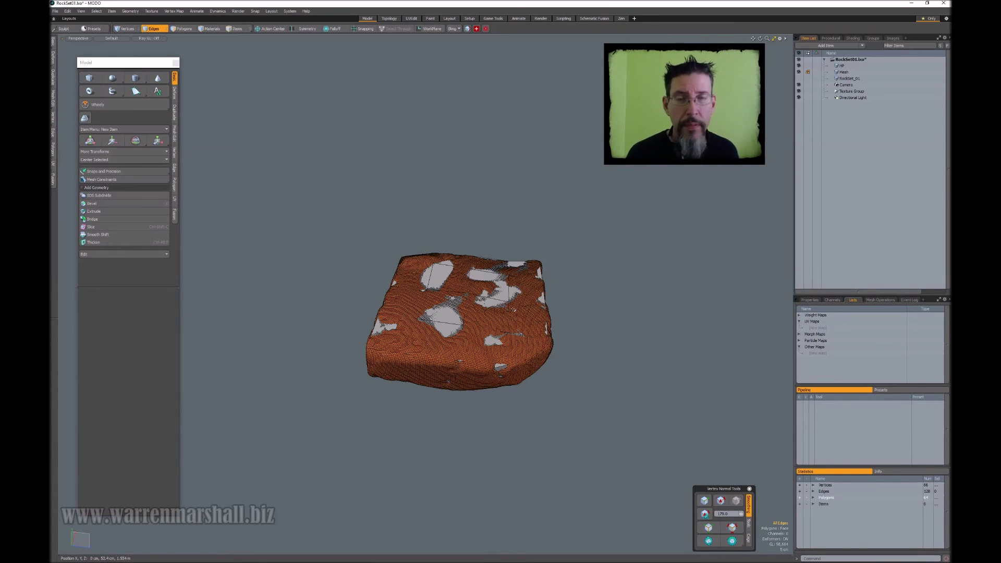
left_click_drag(514, 310, 521, 259, "alt")
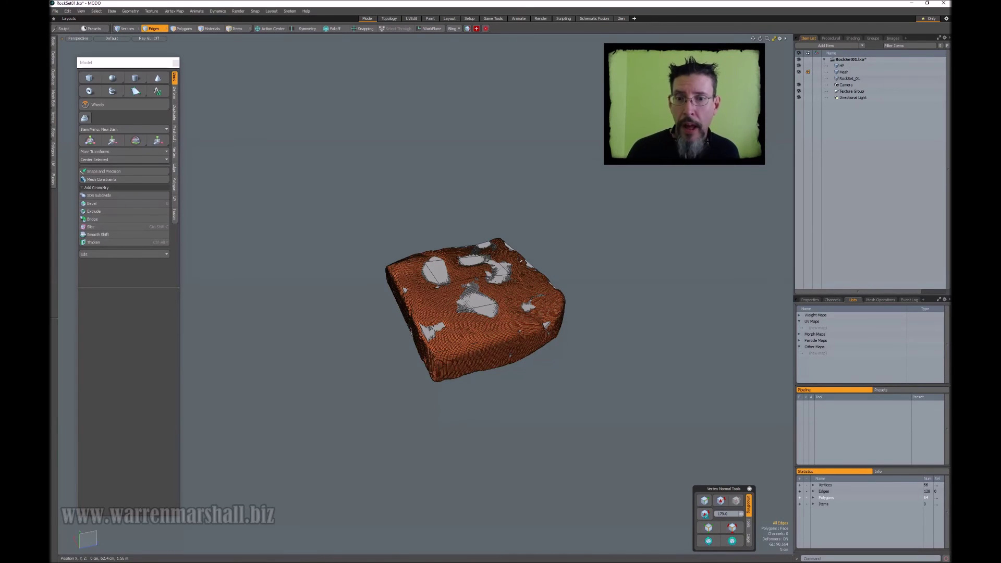